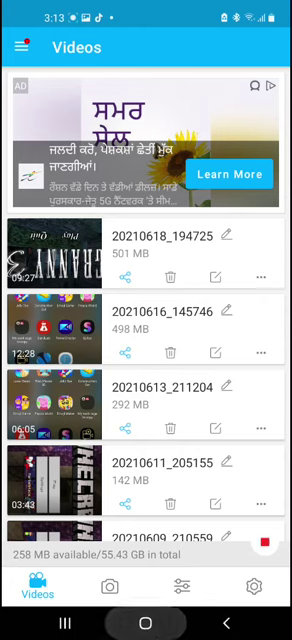
- Leave the Screen recorder's Videos list and return to the home screen
key(Home)
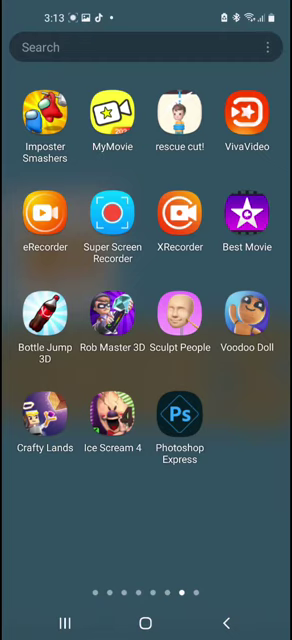
- Flip back to the first app page and open the Filming rs games folder
drag(60, 320, 240, 320)
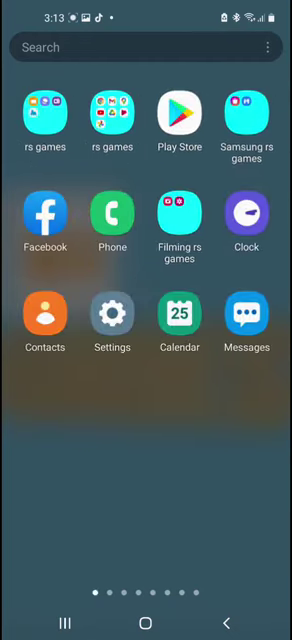
click(177, 221)
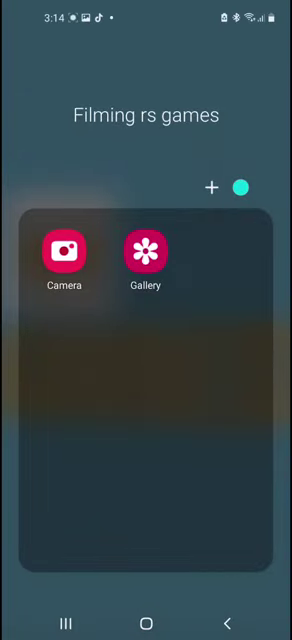
- Close the Filming rs games folder and swipe forward through the app pages
key(Escape)
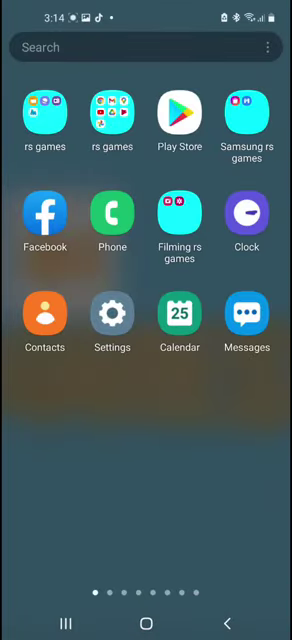
drag(240, 420, 50, 420)
drag(240, 420, 50, 420)
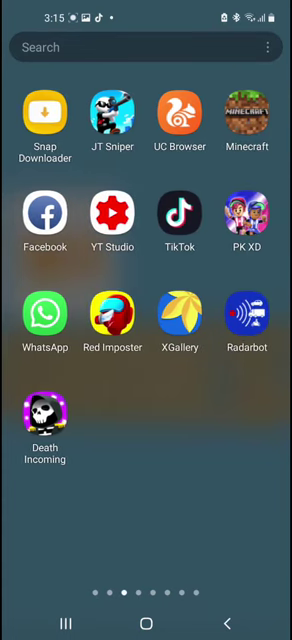
drag(240, 420, 50, 420)
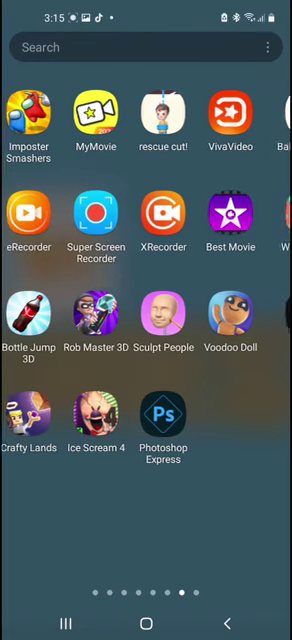
- Keep swiping through the app drawer until the last app page shows
mouse_move(250, 300)
mouse_down()
mouse_move(40, 300)
mouse_move(250, 300)
mouse_up()
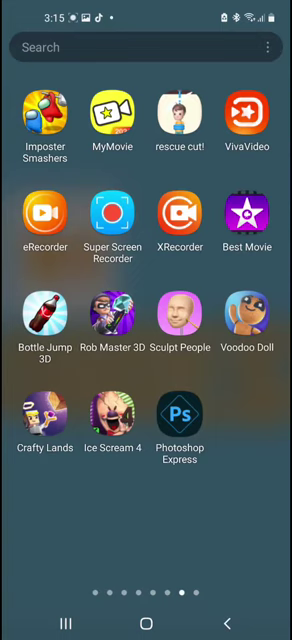
drag(100, 300, 140, 300)
drag(250, 300, 40, 300)
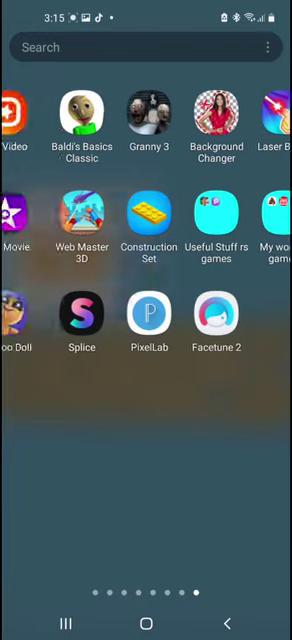
scroll(146, 220, left, 2)
scroll(146, 220, left, 1)
scroll(146, 220, left, 1)
scroll(146, 220, left, 2)
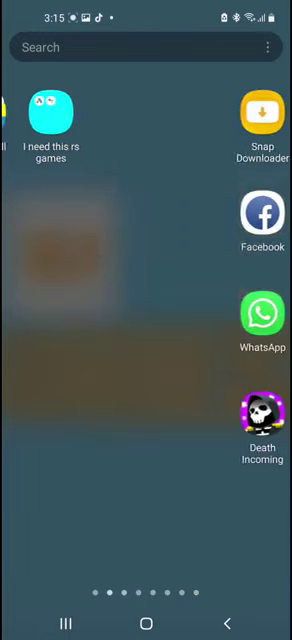
scroll(146, 220, right, 1)
scroll(146, 220, left, 1)
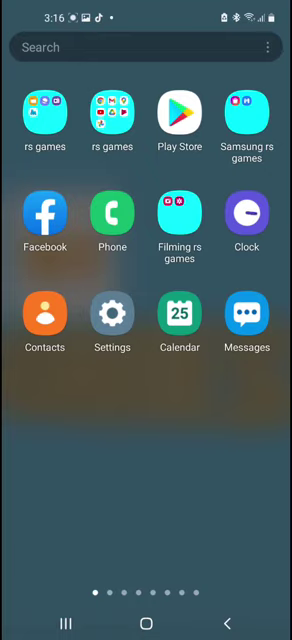
scroll(146, 220, right, 1)
scroll(146, 220, right, 1)
scroll(146, 220, right, 1)
- Reopen the Filming rs games folder from page one, then swipe ahead to the last app page
drag(100, 300, 40, 300)
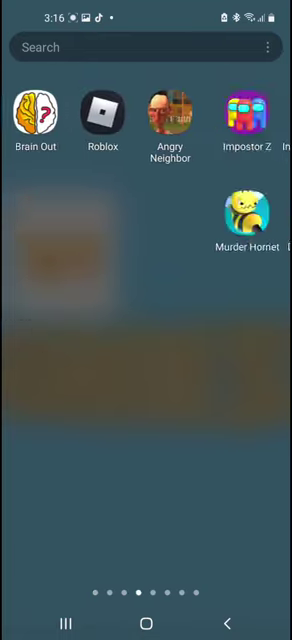
drag(60, 300, 200, 300)
drag(60, 300, 230, 300)
click(175, 212)
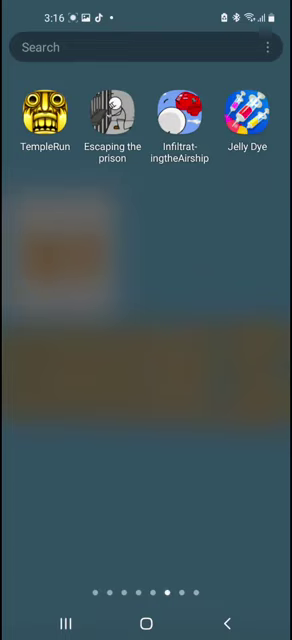
drag(250, 320, 40, 320)
drag(250, 320, 40, 320)
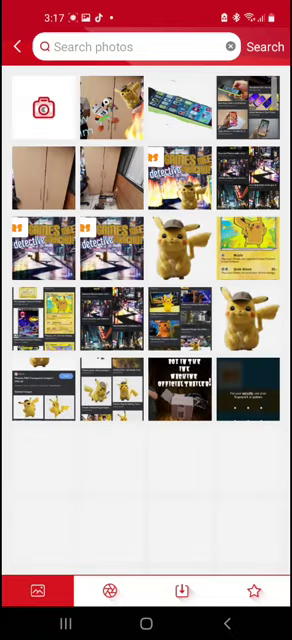
scroll(146, 300, down, 3)
scroll(146, 300, down, 5)
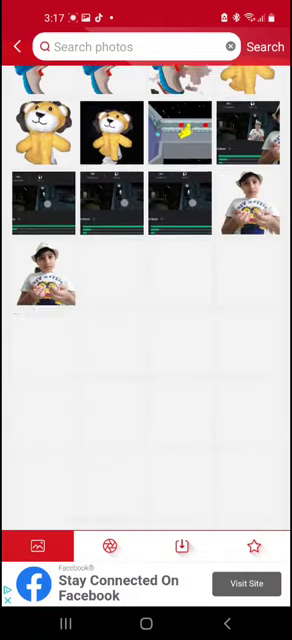
scroll(146, 300, down, 5)
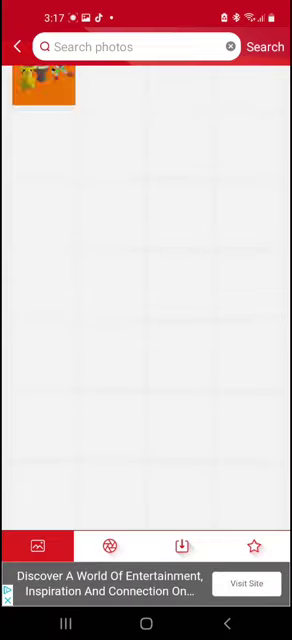